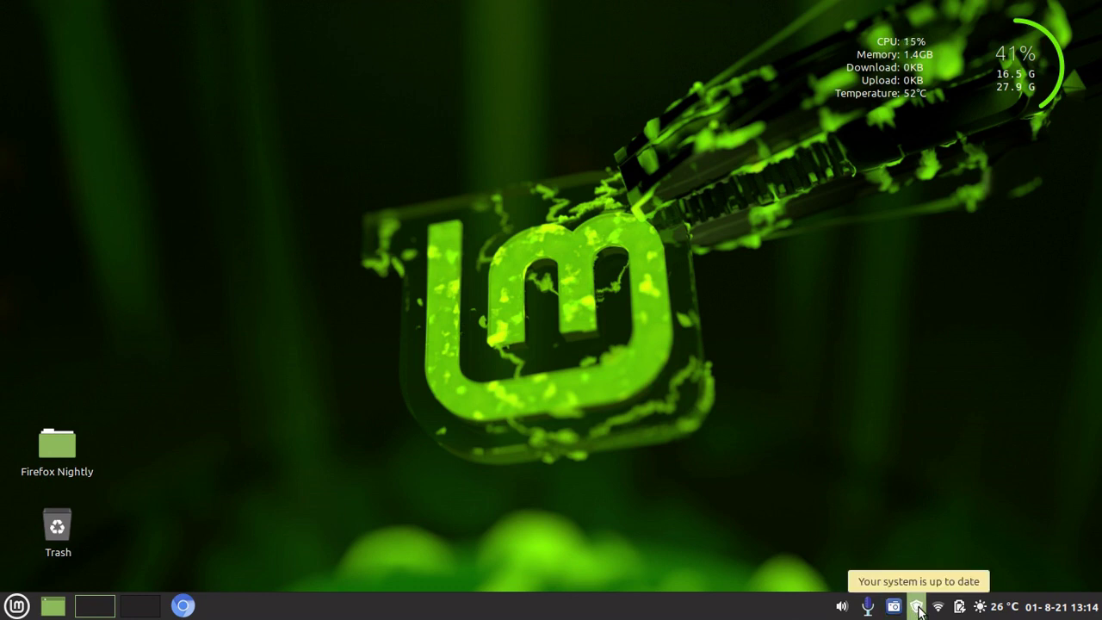
Open Update Manager from the tray shield icon and show its Edit menu.
left_click(17, 607)
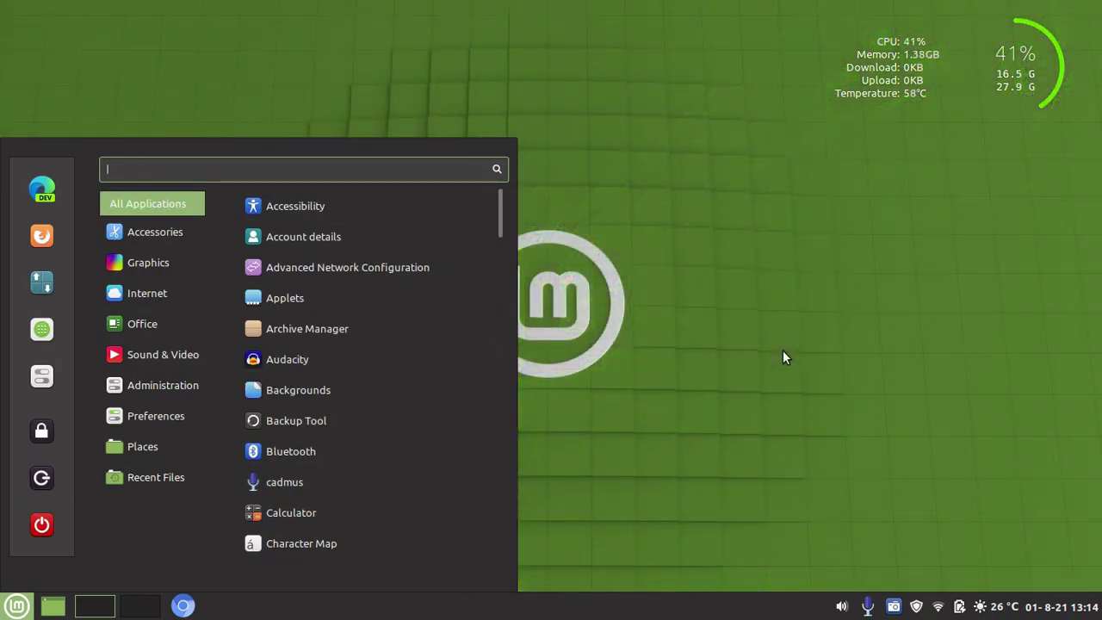
left_click(783, 350)
left_click(916, 606)
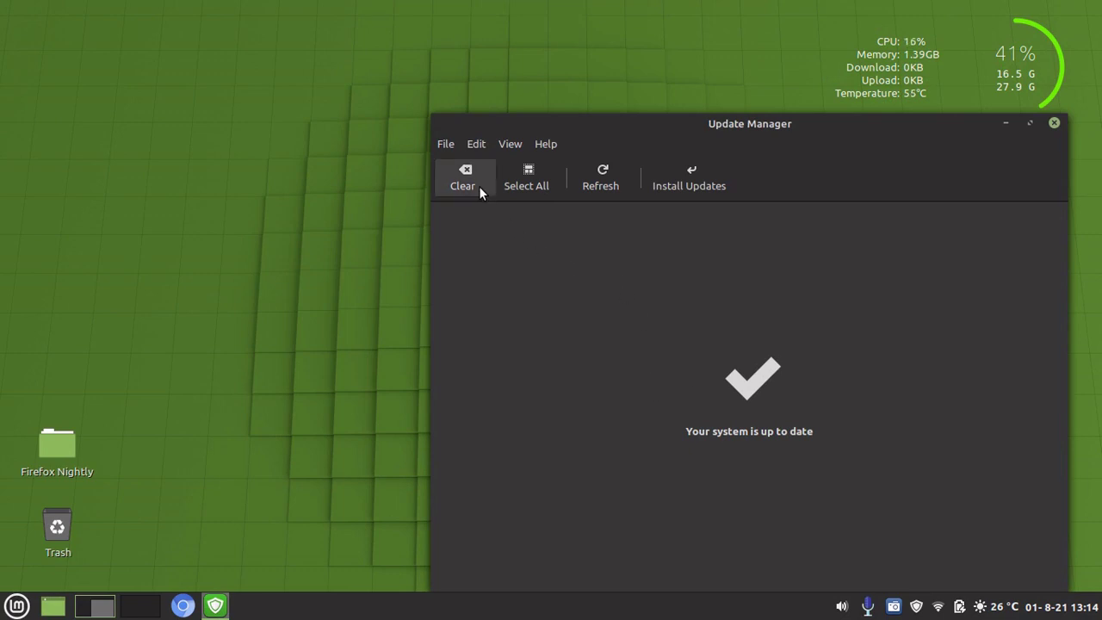
left_click(475, 144)
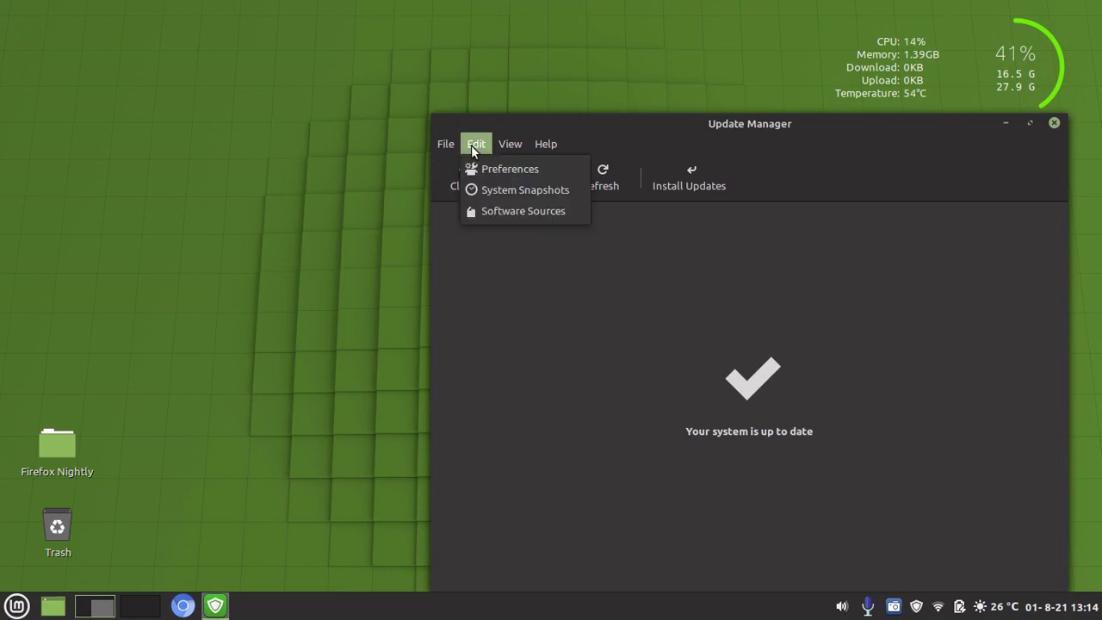
Launch System Snapshots and authenticate with the account password to open Timeshift.
left_click(497, 191)
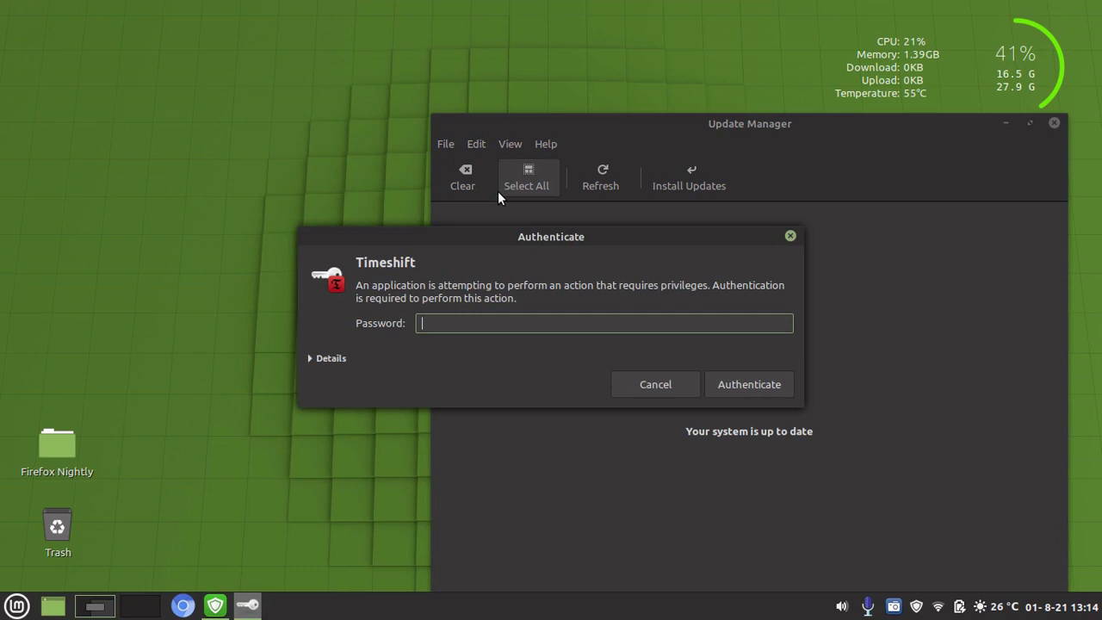
type("****")
left_click(755, 382)
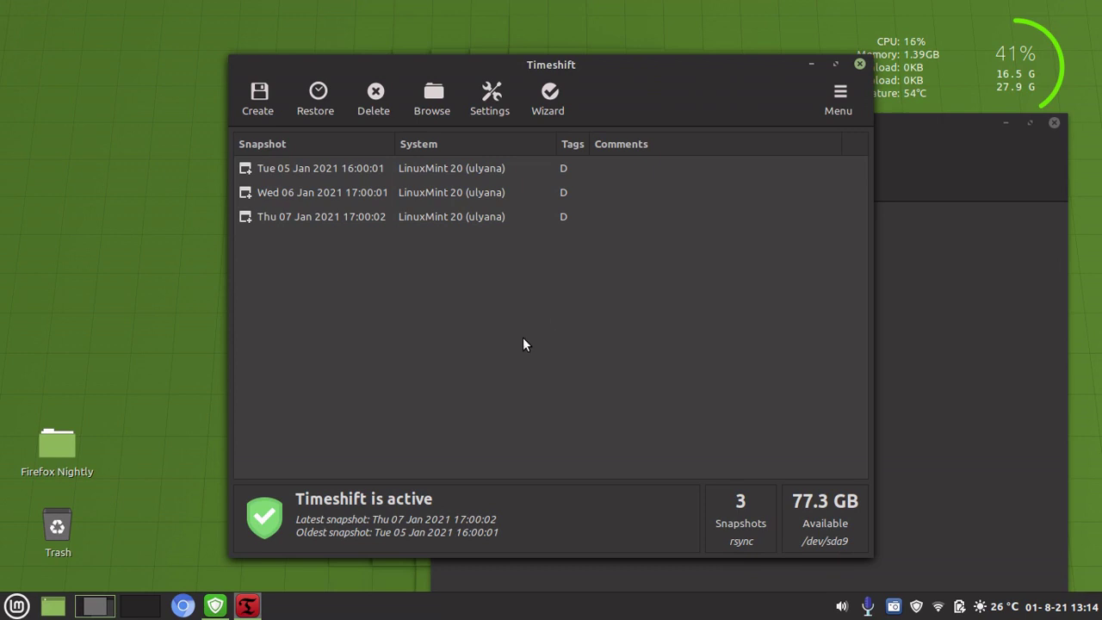
Start a new rsync snapshot, cancel it partway, and select the Tue 05 Jan 2021 snapshot.
left_click(258, 97)
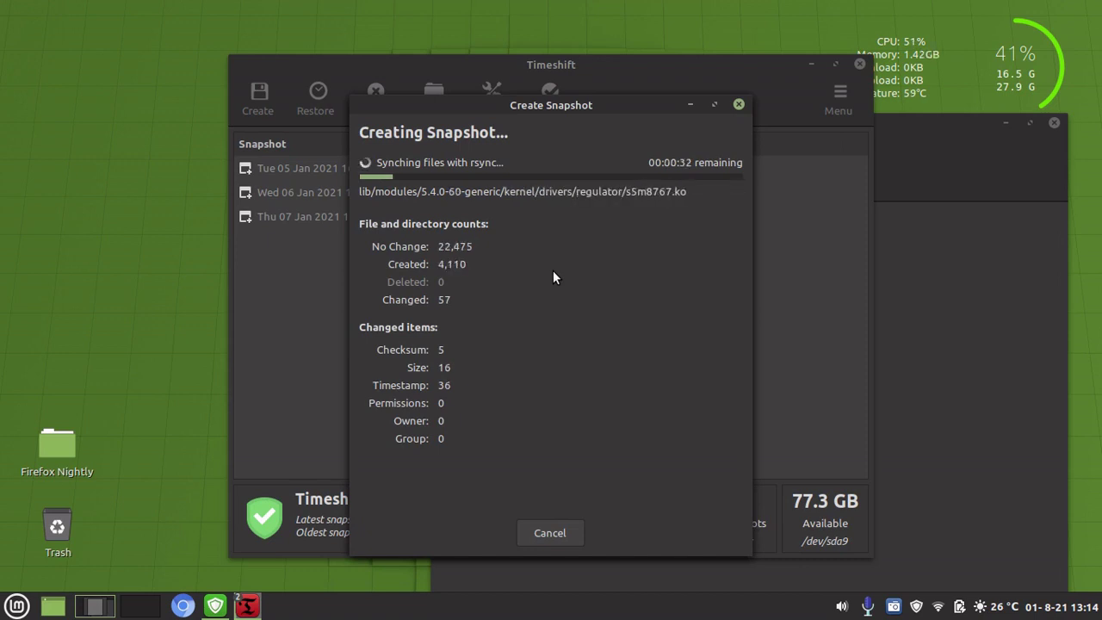
left_click(544, 533)
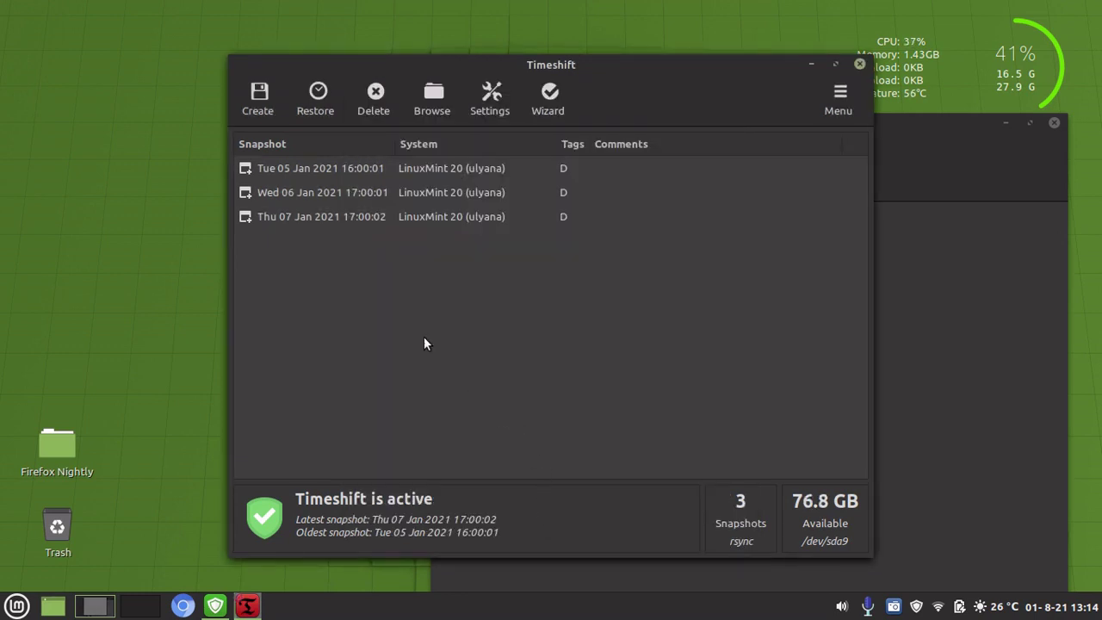
left_click(330, 169)
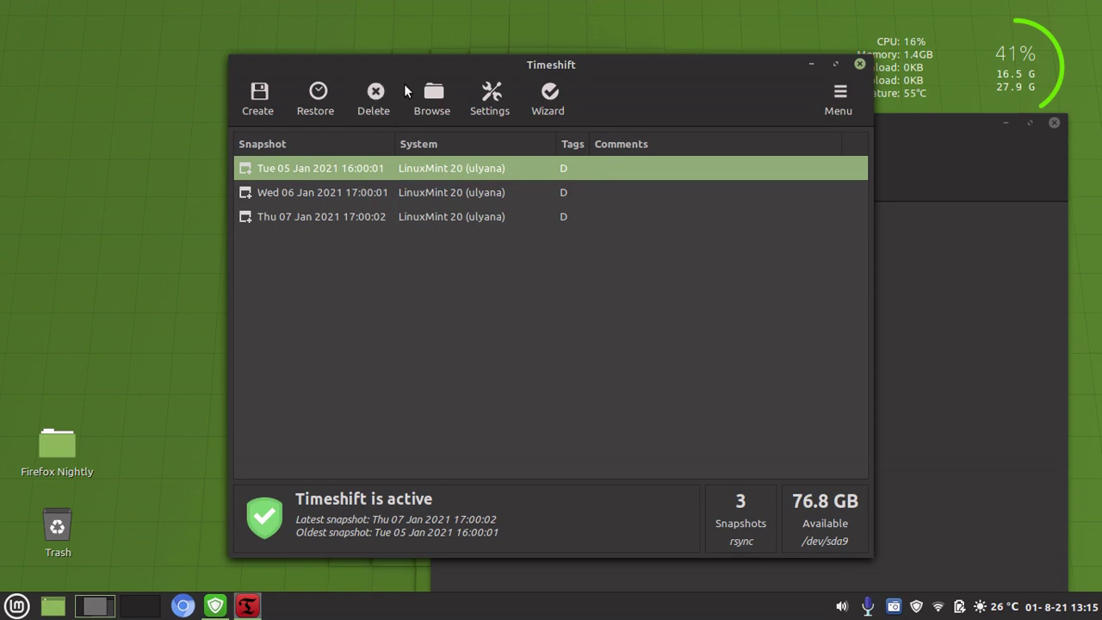
Check the snapshot type is RSYNC and the location is ext4 partition sda9.
left_click(488, 98)
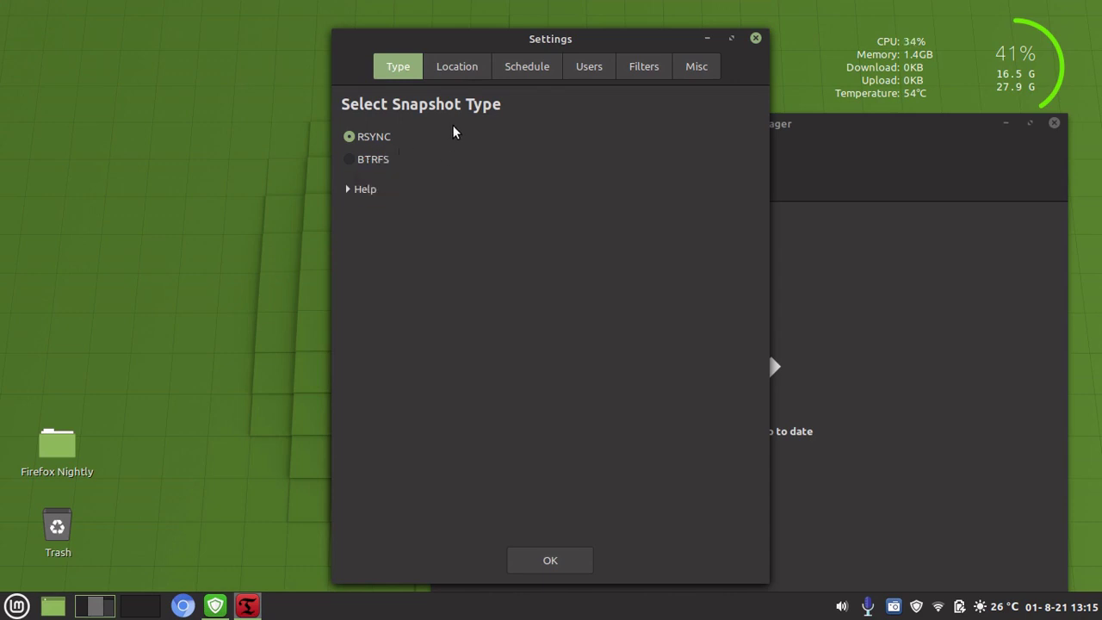
left_click(457, 74)
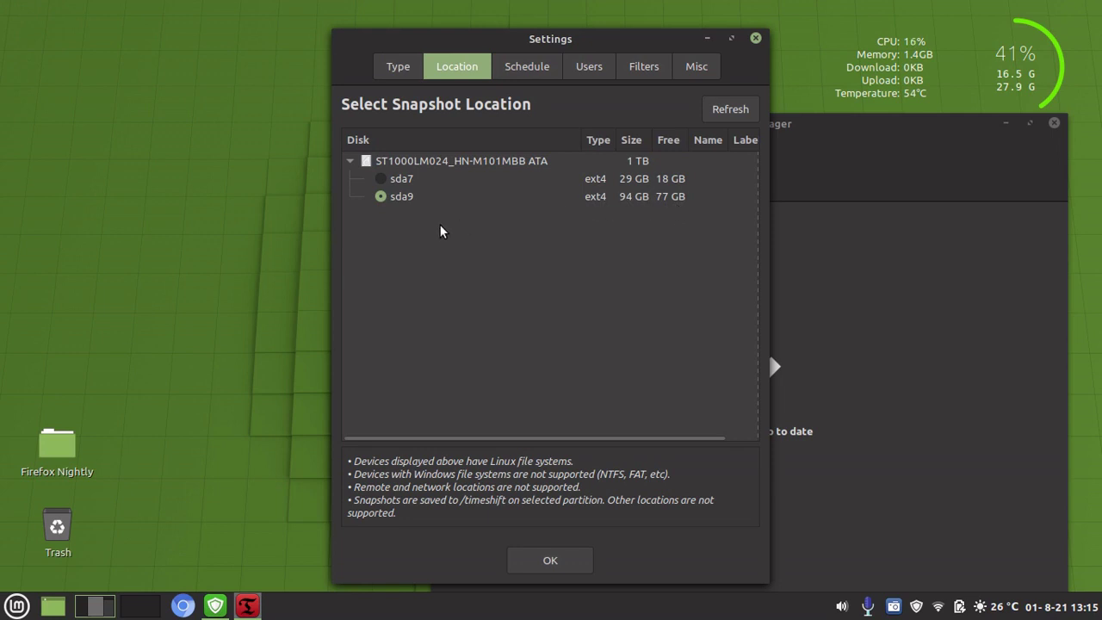
Show the schedule settings, where only Daily snapshots are enabled, keeping 3.
left_click(527, 69)
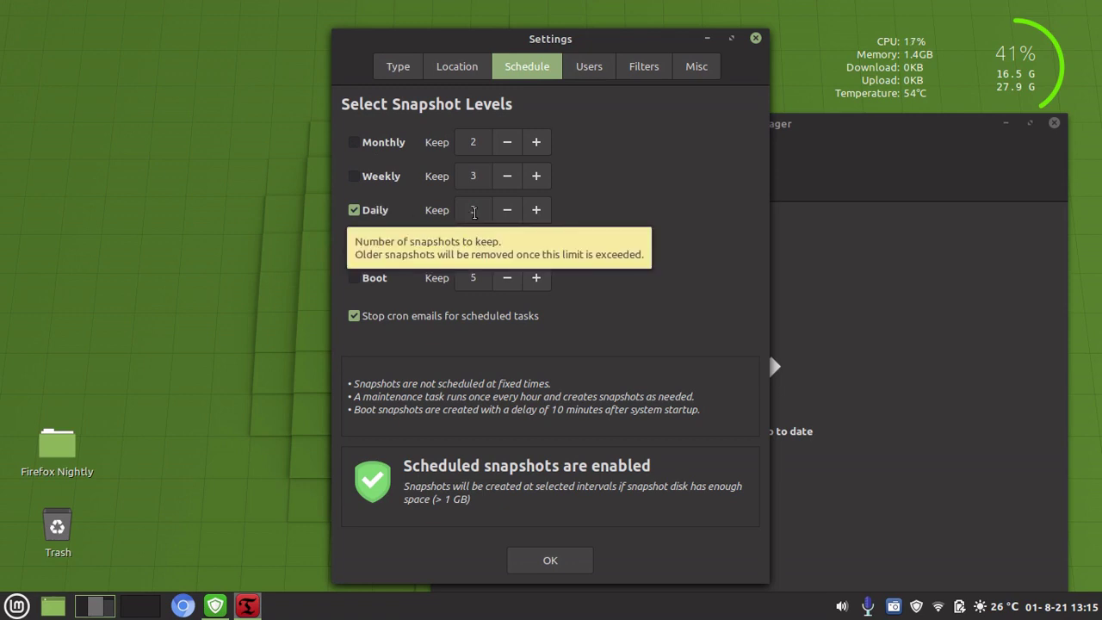
Try higher Daily keep counts, set it back to 3, and close Settings.
left_click(537, 212)
left_click(536, 213)
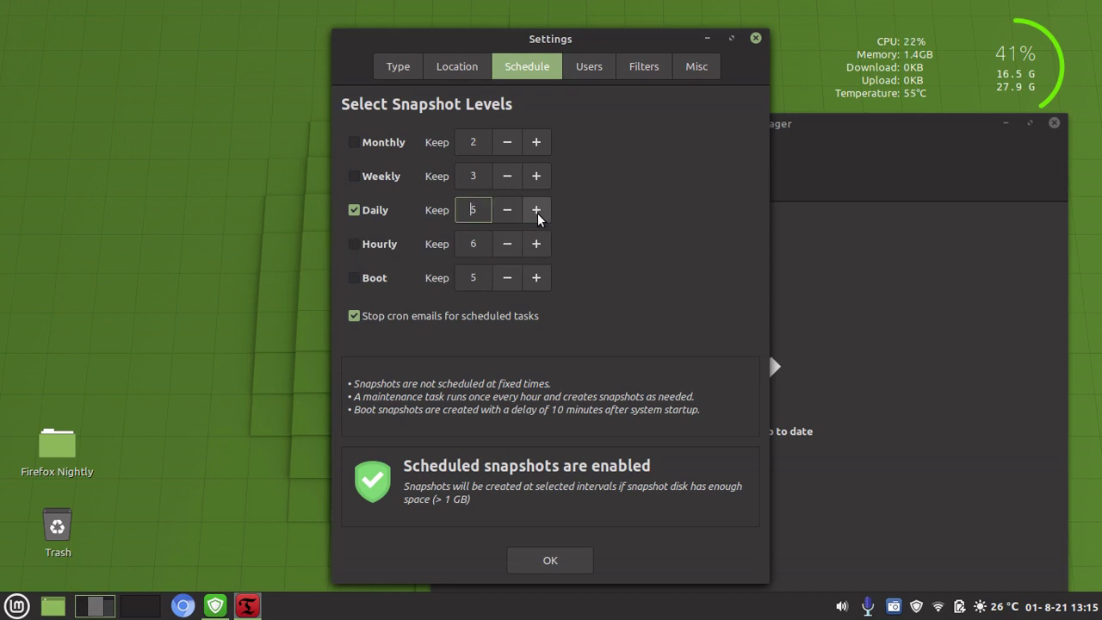
left_click(537, 216)
left_click(537, 213)
left_click(536, 212)
left_click(537, 212)
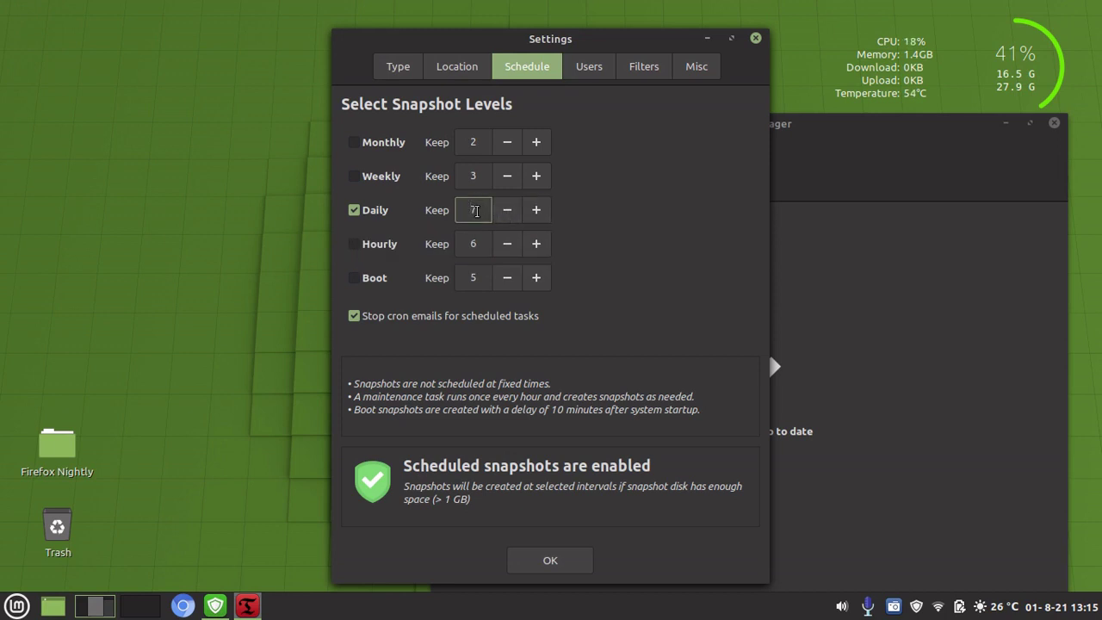
left_click(506, 212)
left_click(507, 212)
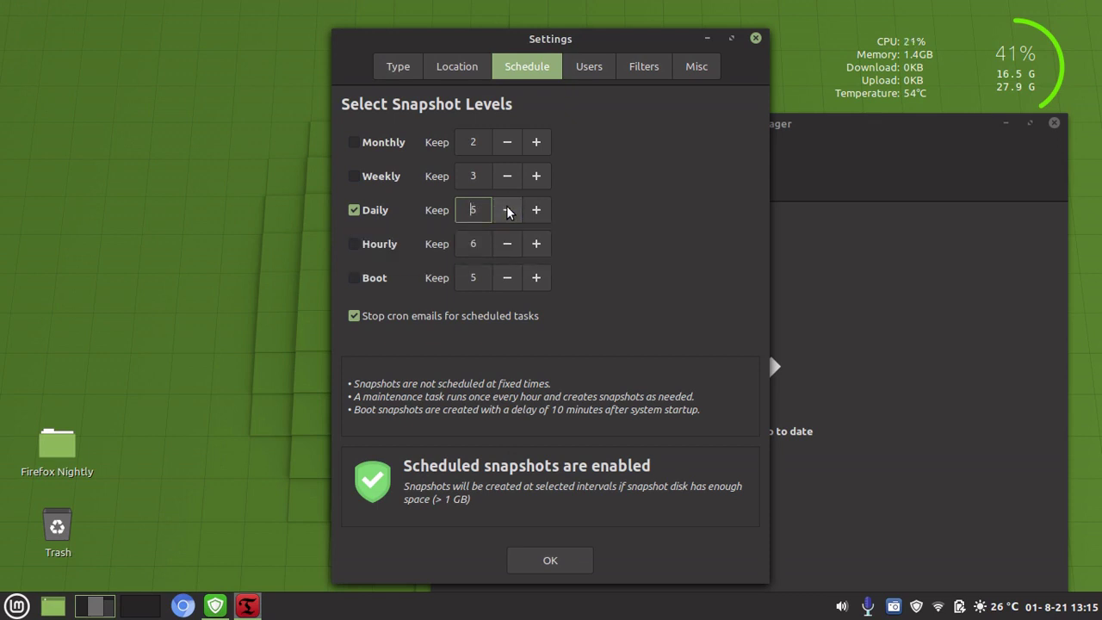
left_click(507, 212)
left_click(507, 212)
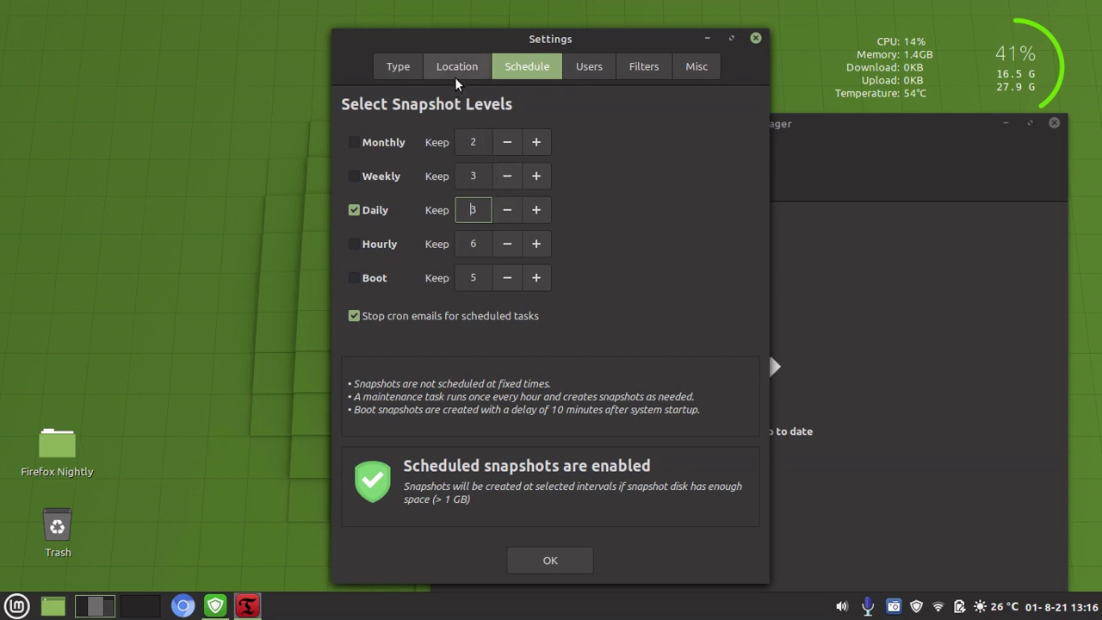
left_click(755, 39)
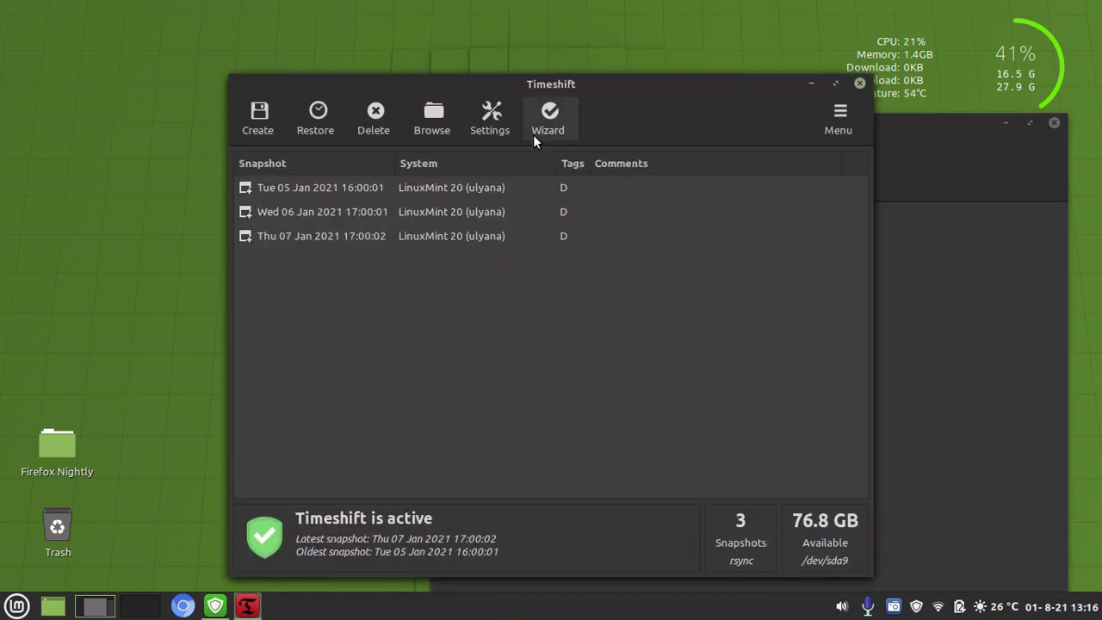
left_click(859, 83)
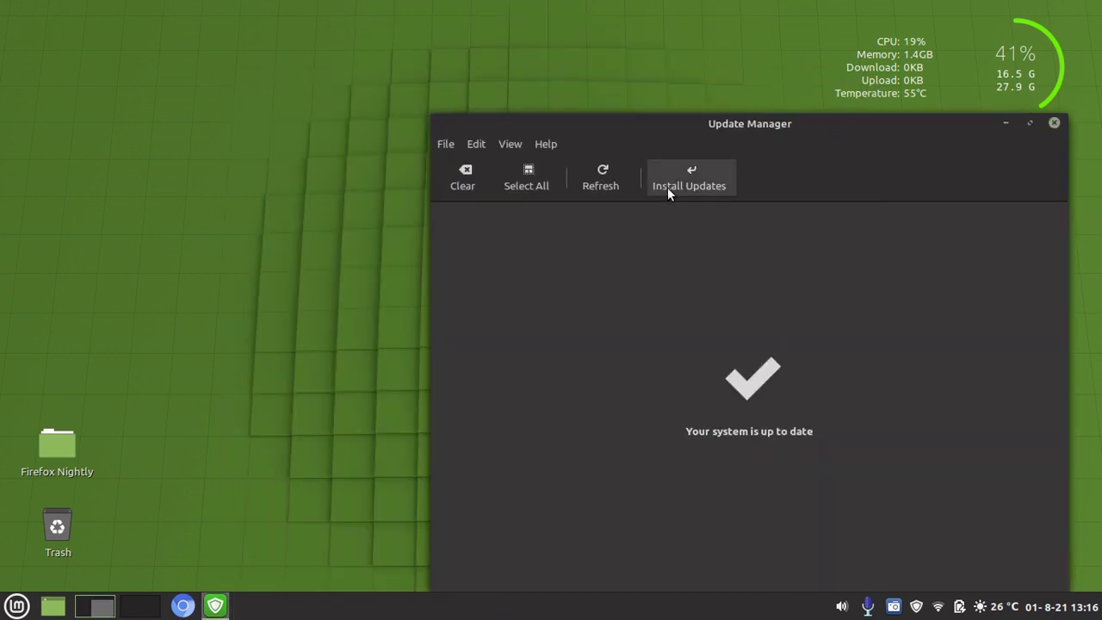
left_click(476, 144)
left_click(502, 188)
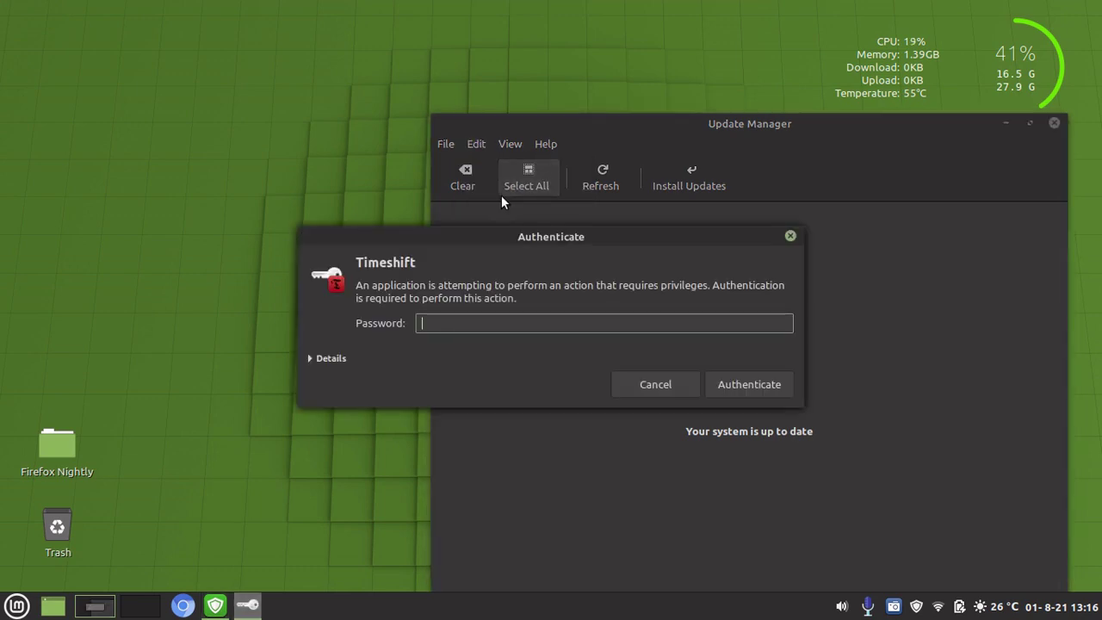
type("••••")
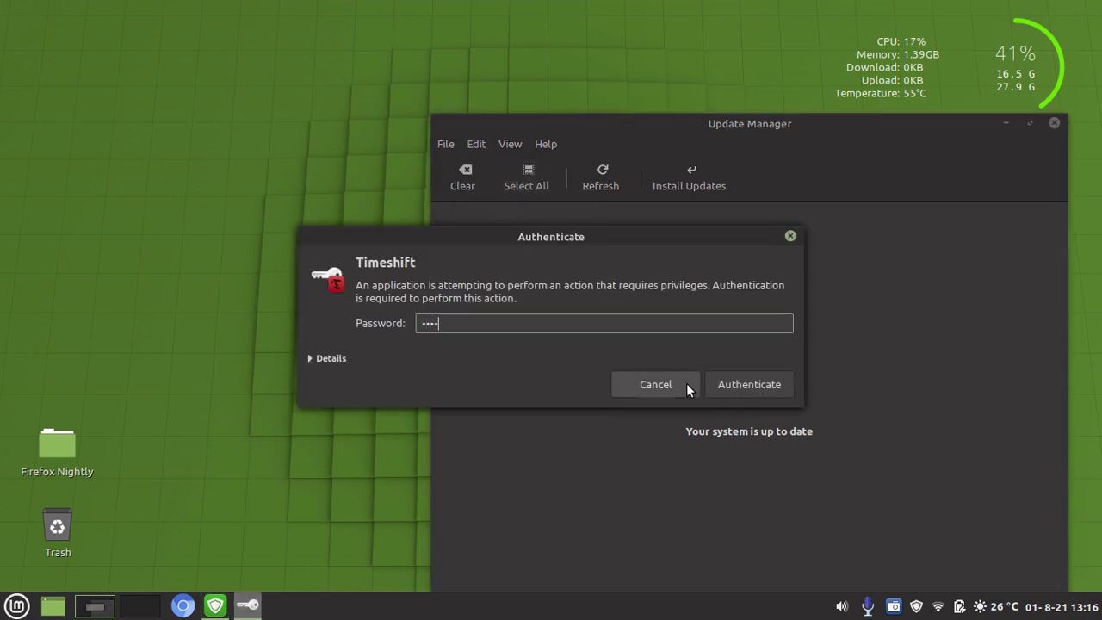
left_click(739, 384)
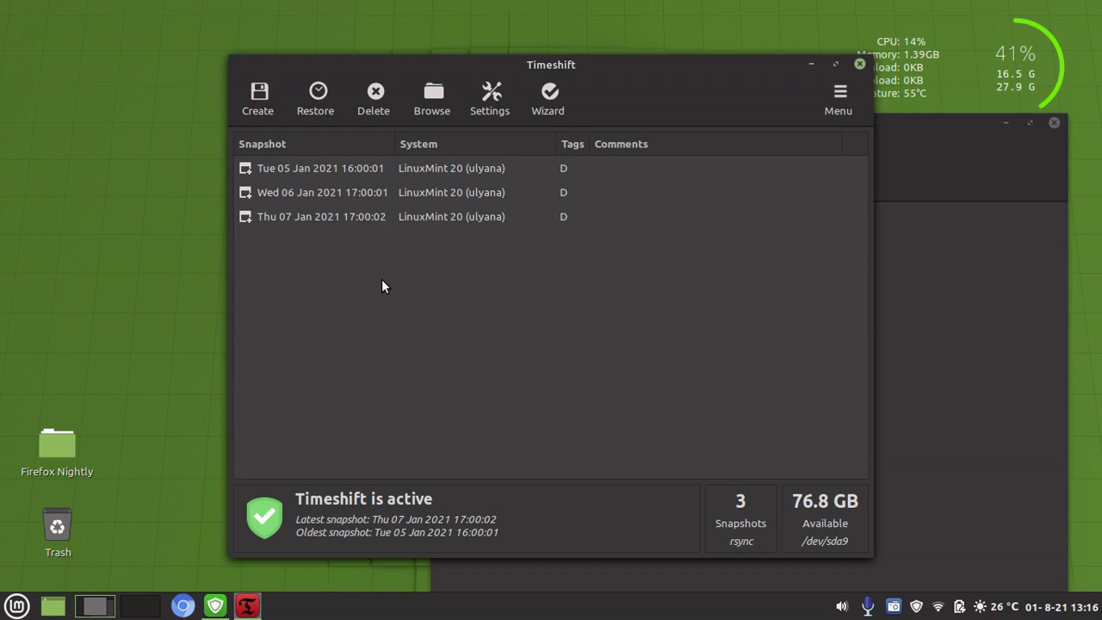
Reopen Settings and review the Schedule (Daily keeps 3), Users and Filters pages.
left_click(490, 99)
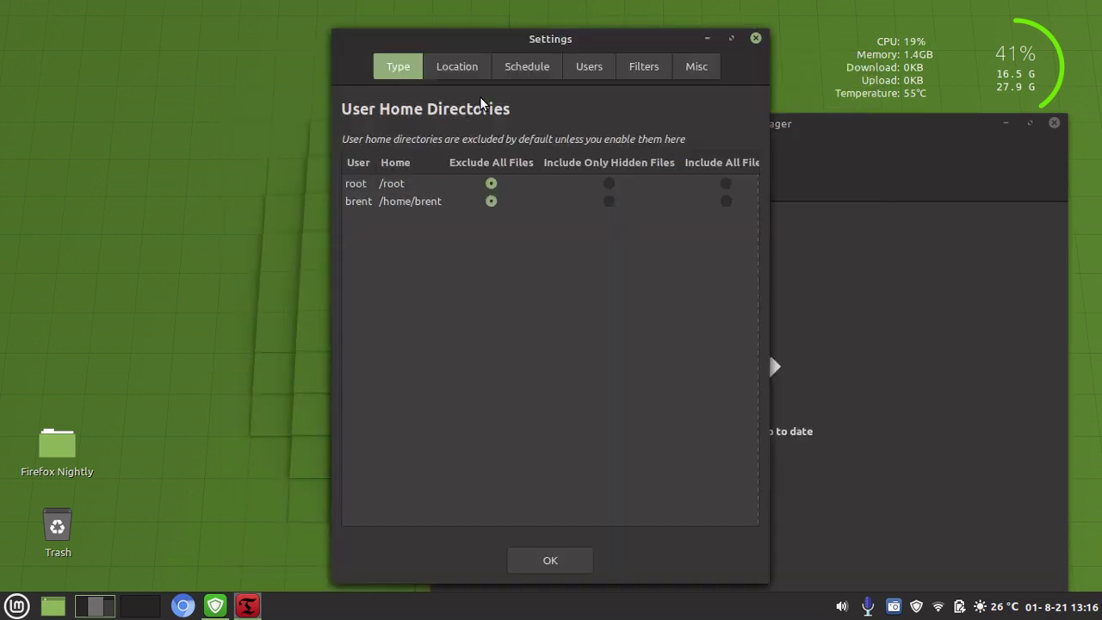
left_click(529, 69)
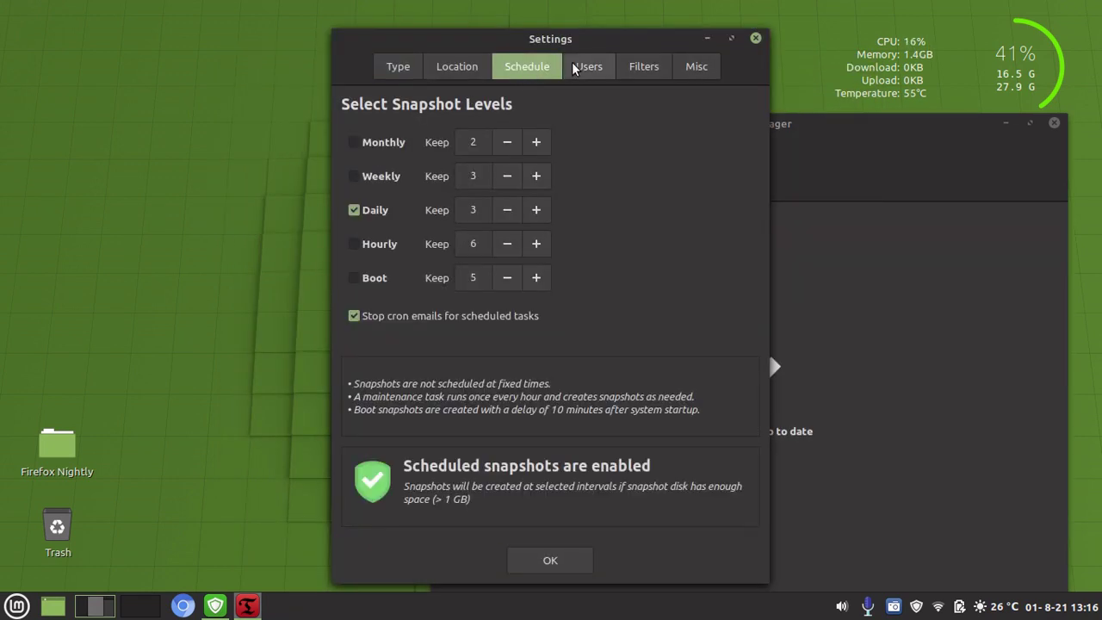
left_click(591, 69)
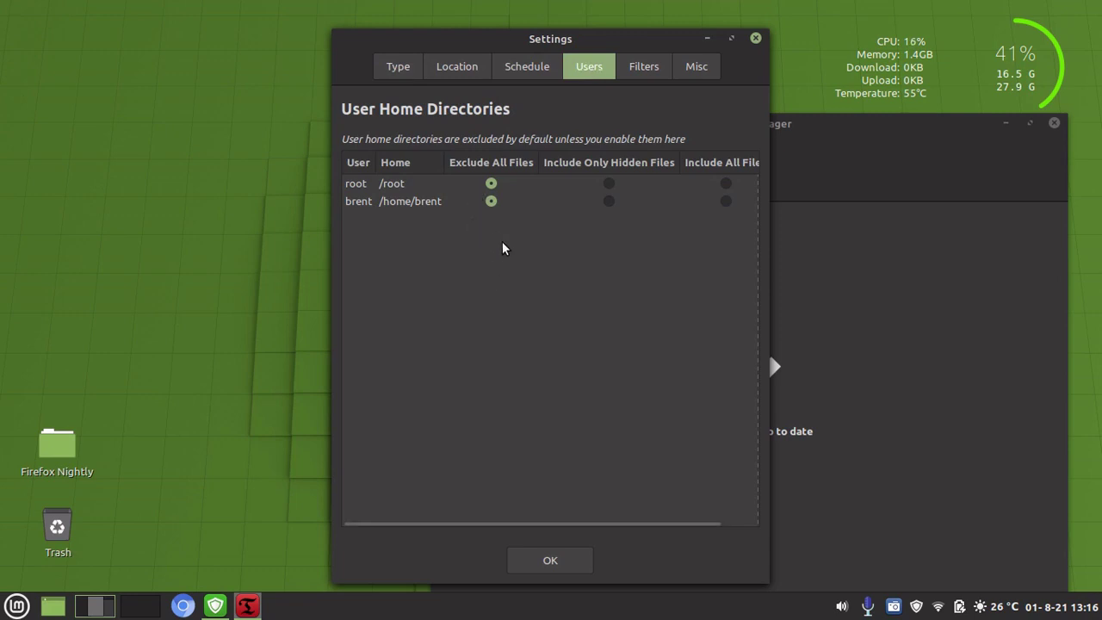
left_click(656, 69)
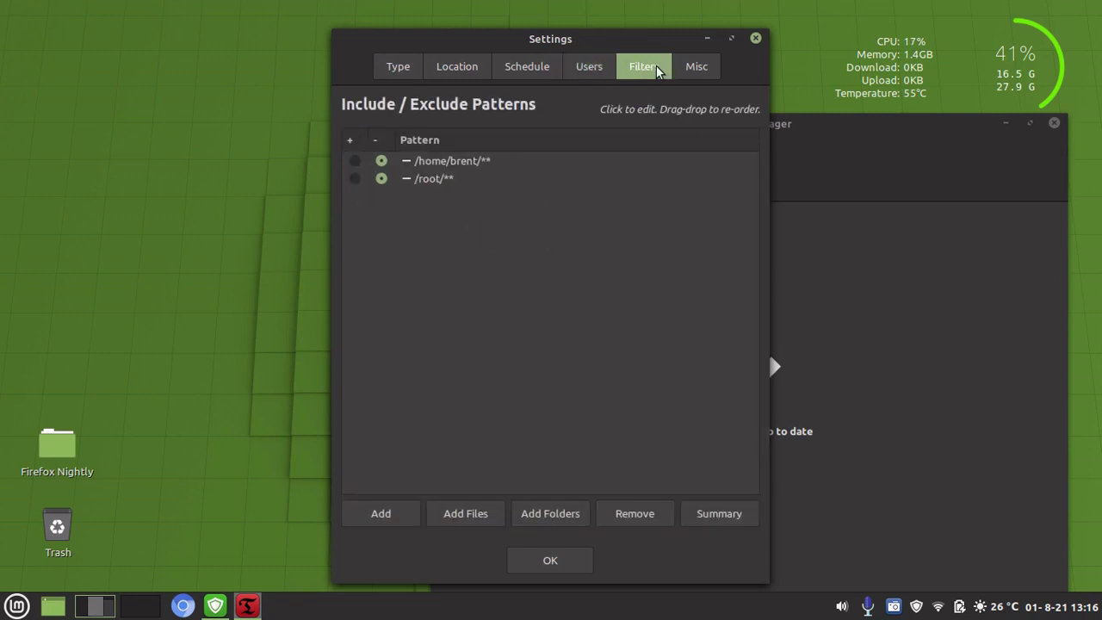
Check the date format options and leave it at 'Sun 11 Aug 2019 20:25:43' (%c).
left_click(697, 68)
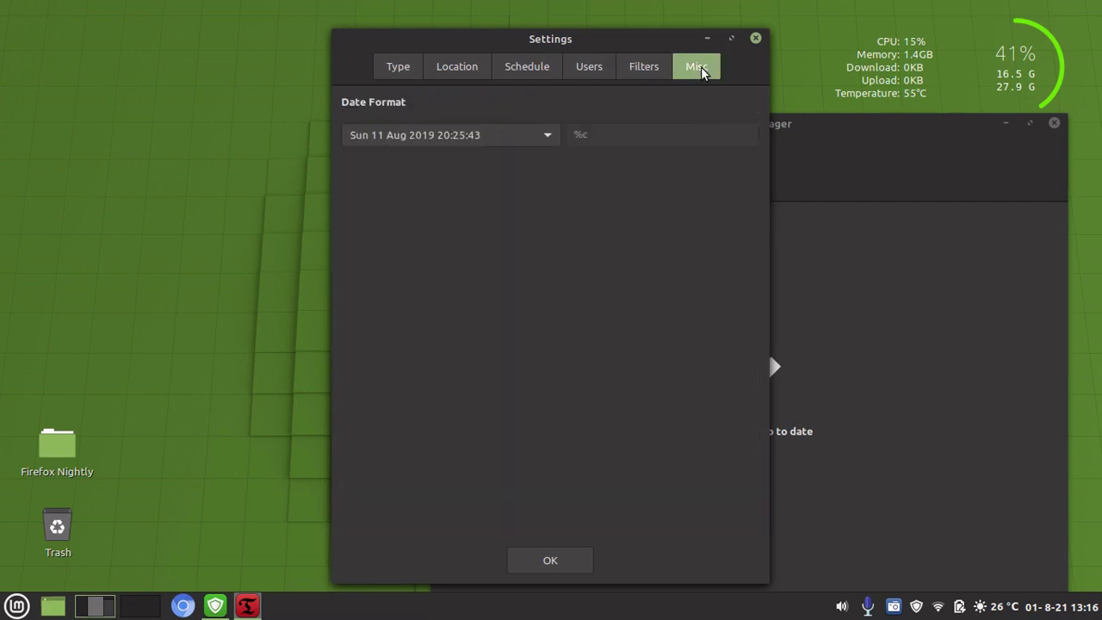
left_click(543, 140)
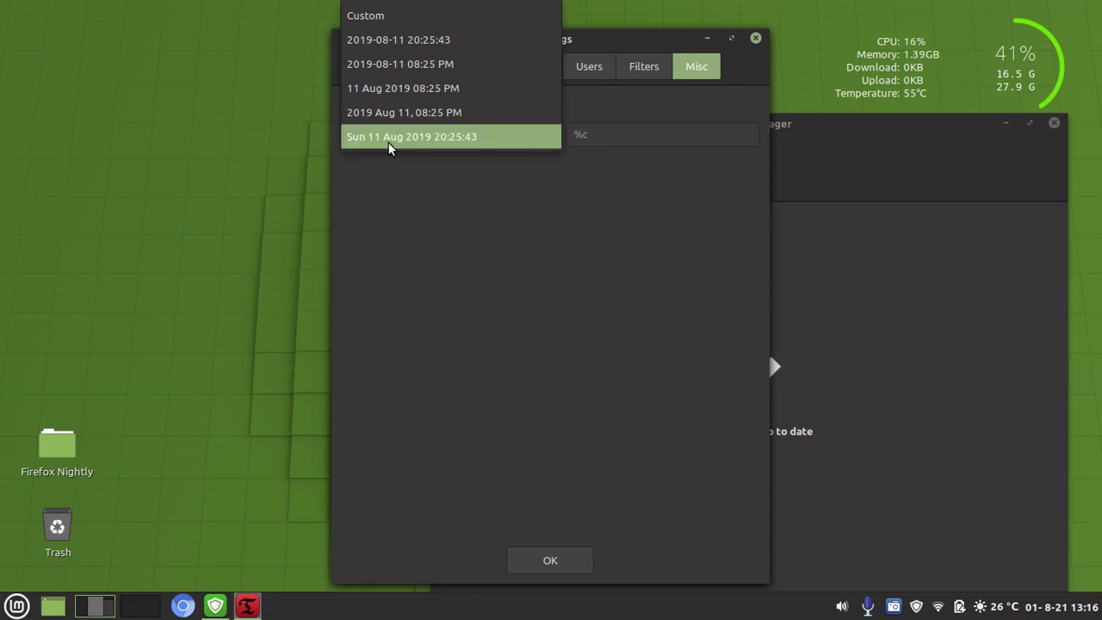
left_click(543, 262)
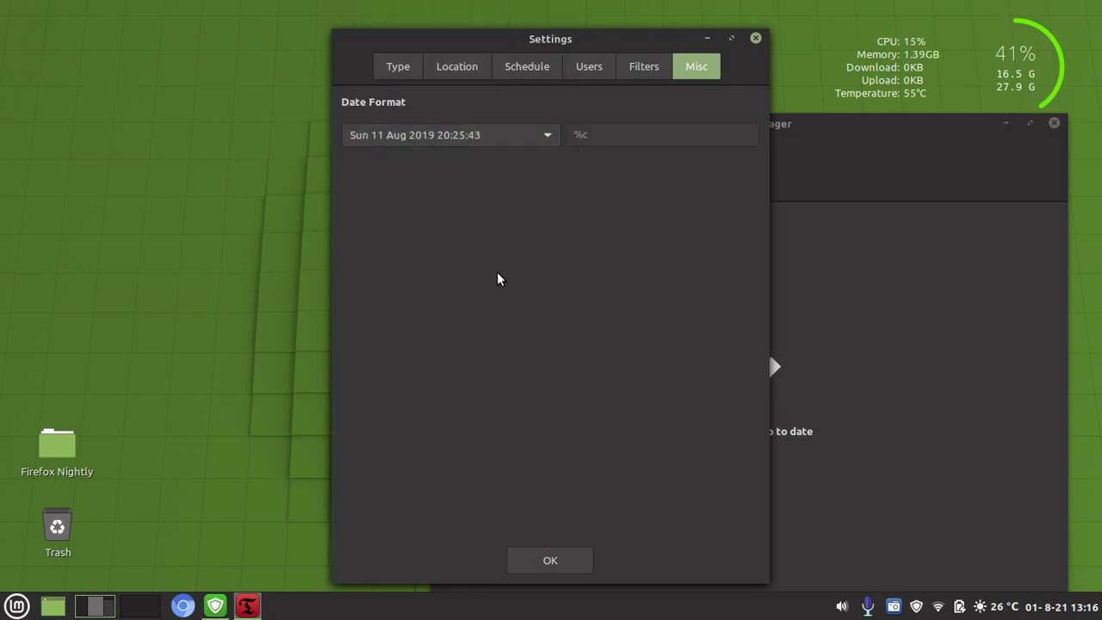
Close the Settings dialog, the Timeshift window, and the Update Manager window.
left_click(755, 40)
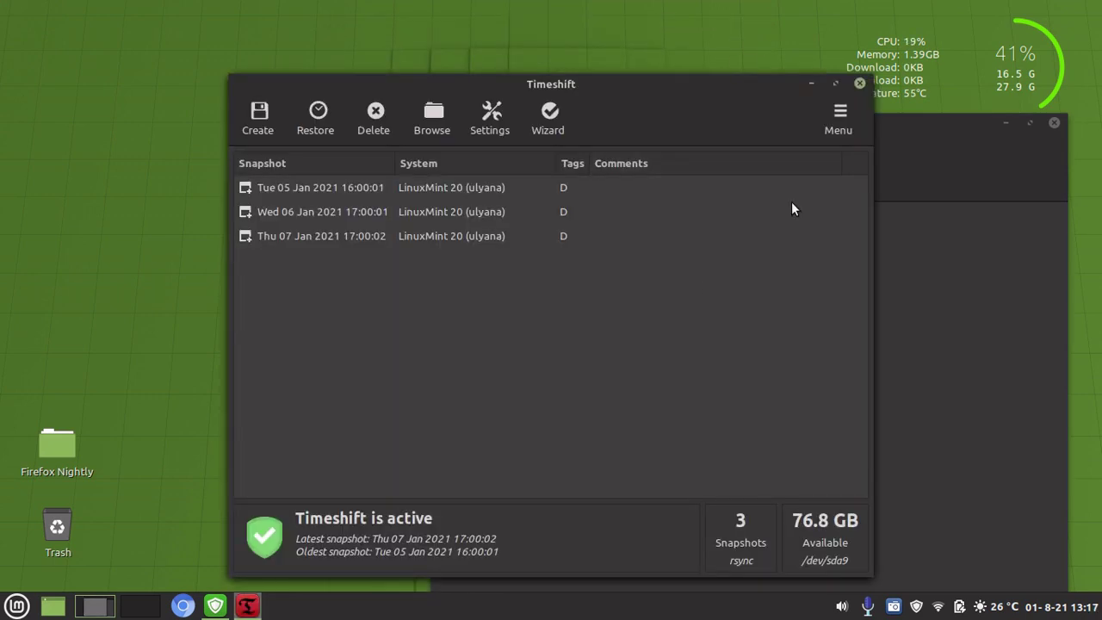
left_click(859, 84)
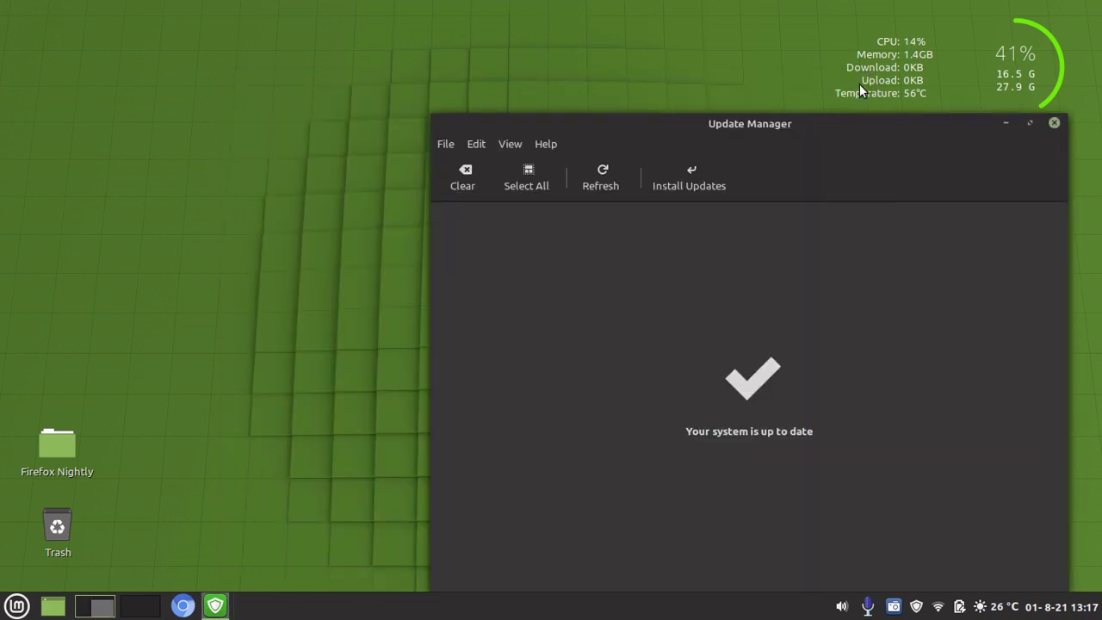
left_click(1053, 123)
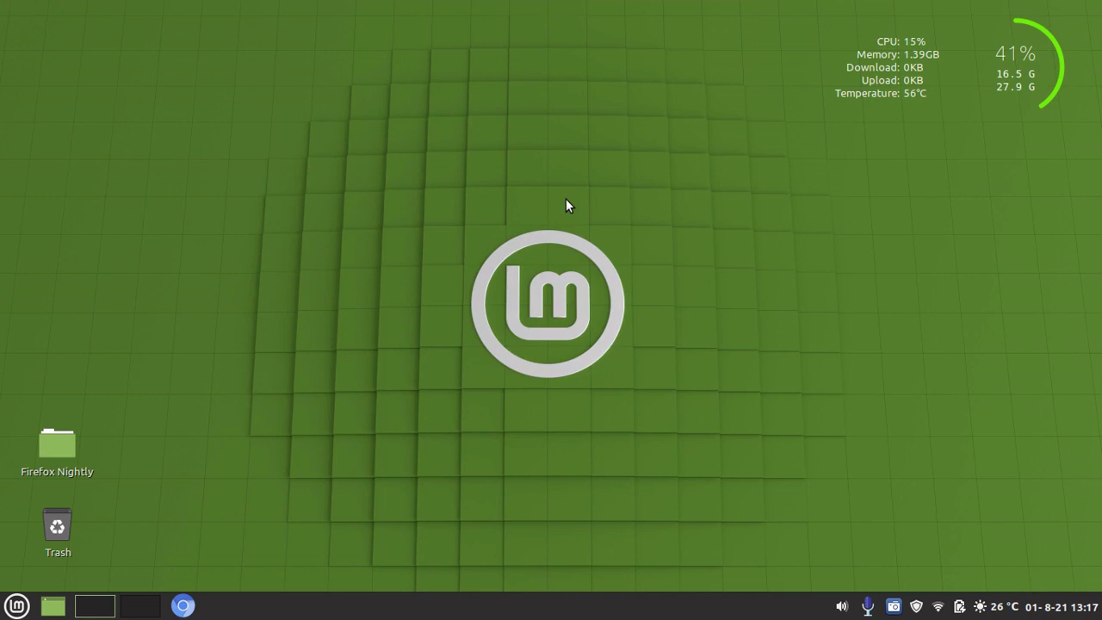